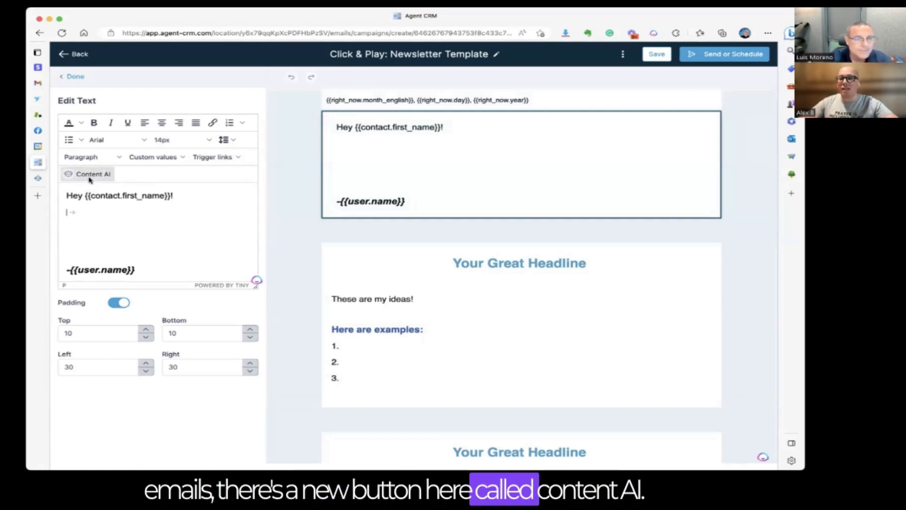
Step: Start a Promotional Content AI request titled 'Invitation to schedule call to learn about Medicare' with a time-limited call description
click(90, 178)
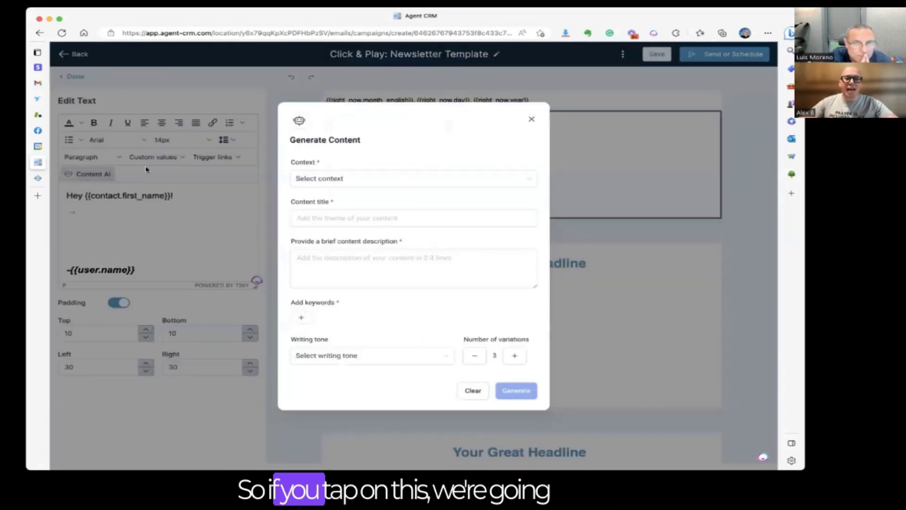
click(357, 179)
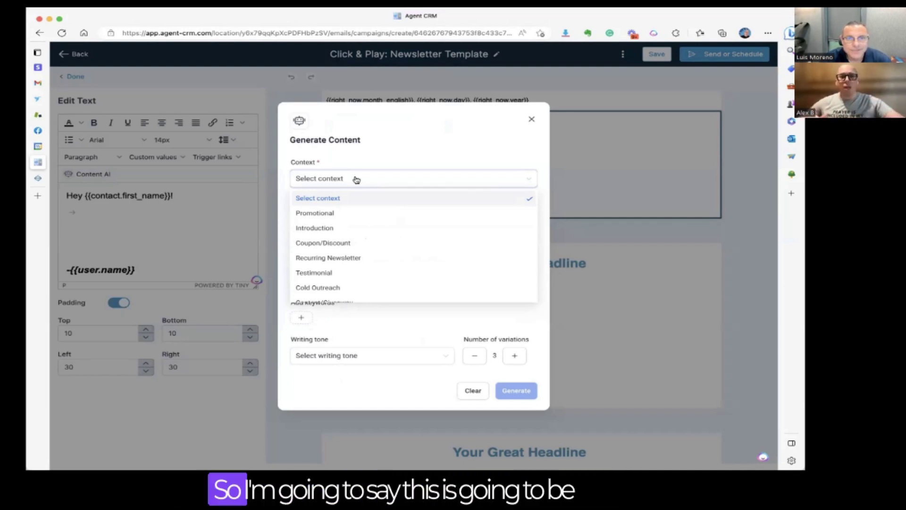
click(351, 214)
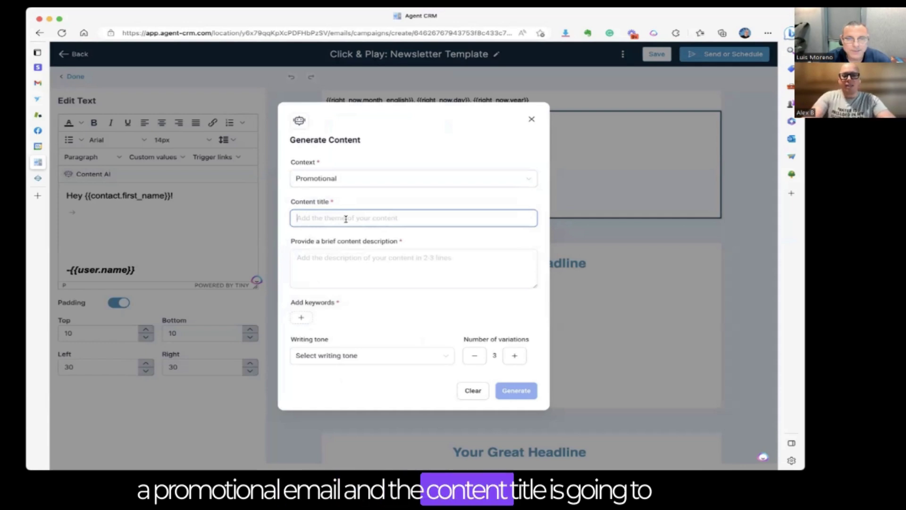
text(Invitattio)
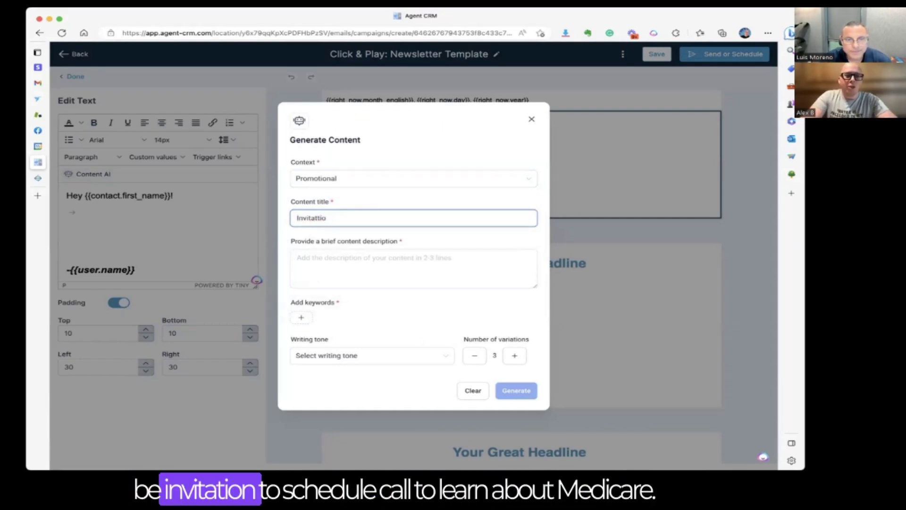
key(BackSpace)
key(BackSpace)
key(BackSpace)
text(ion to sc)
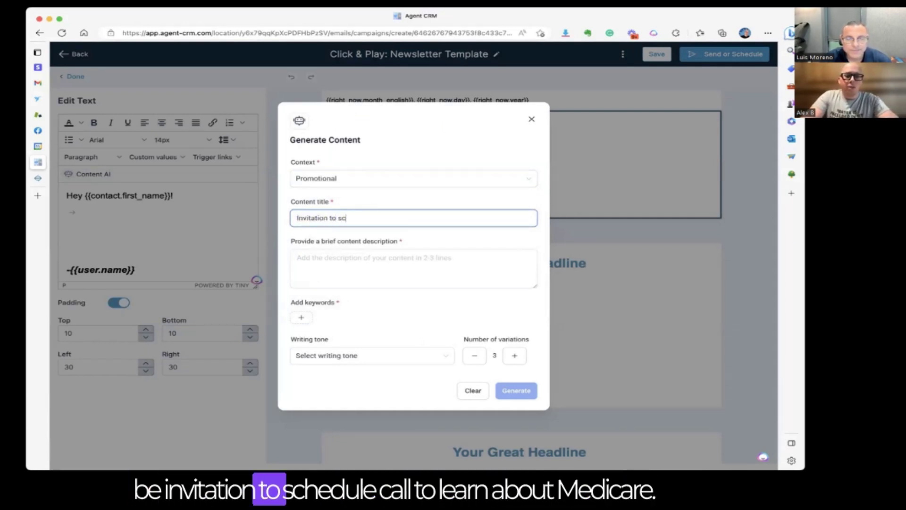
text(hedule call to learn about Medicare)
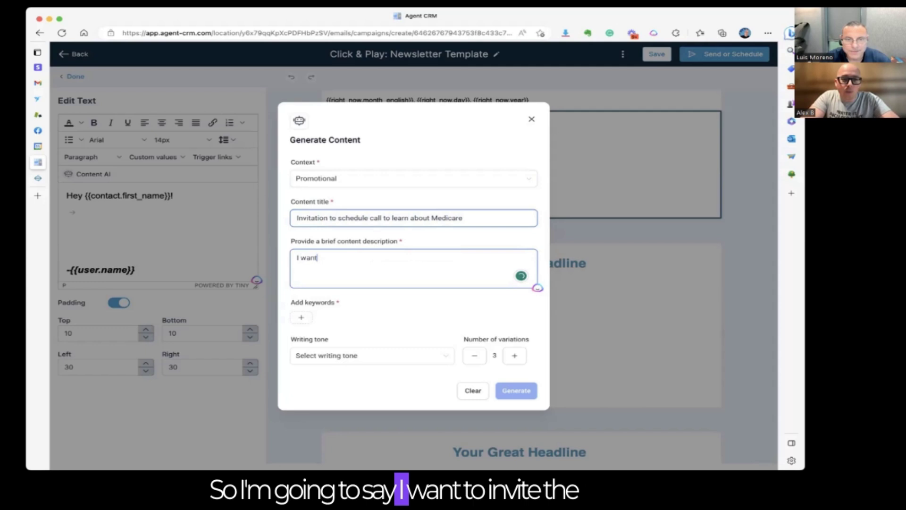
text(er to )
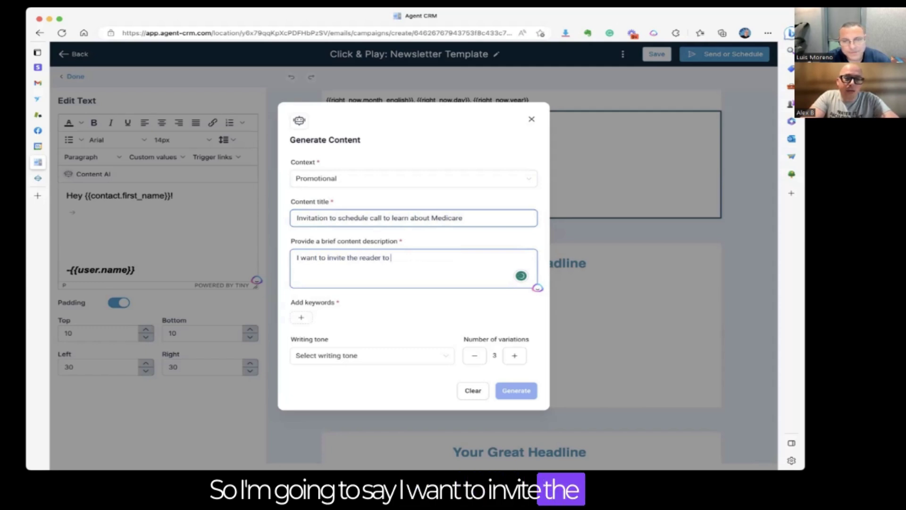
text(schedule a call with me to discuss)
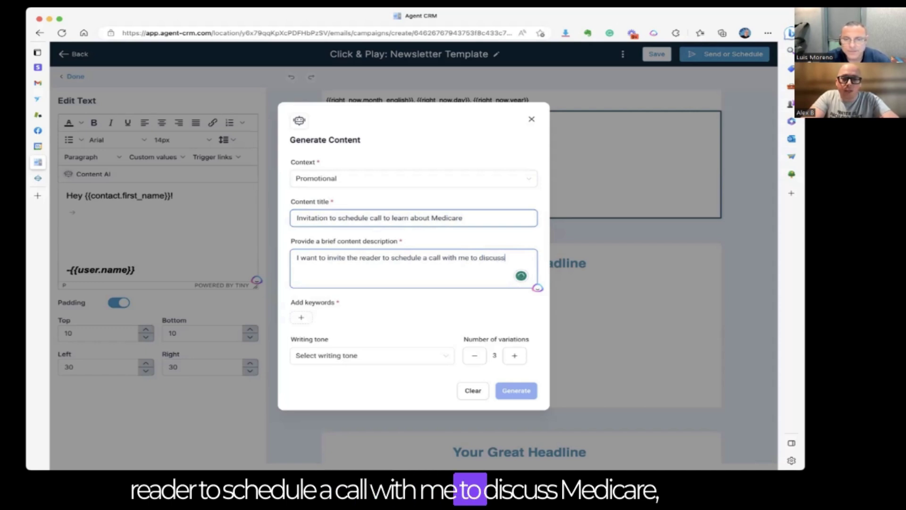
text( medicare. l)
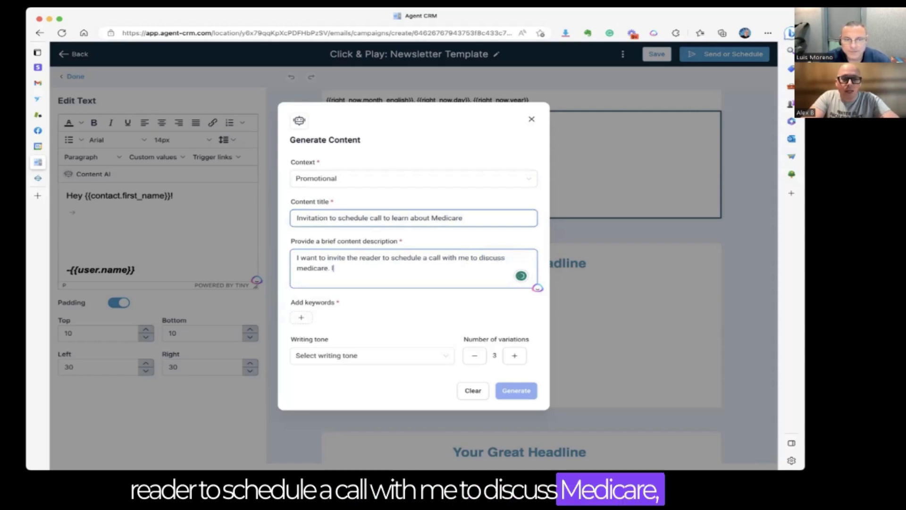
text(et them know that )
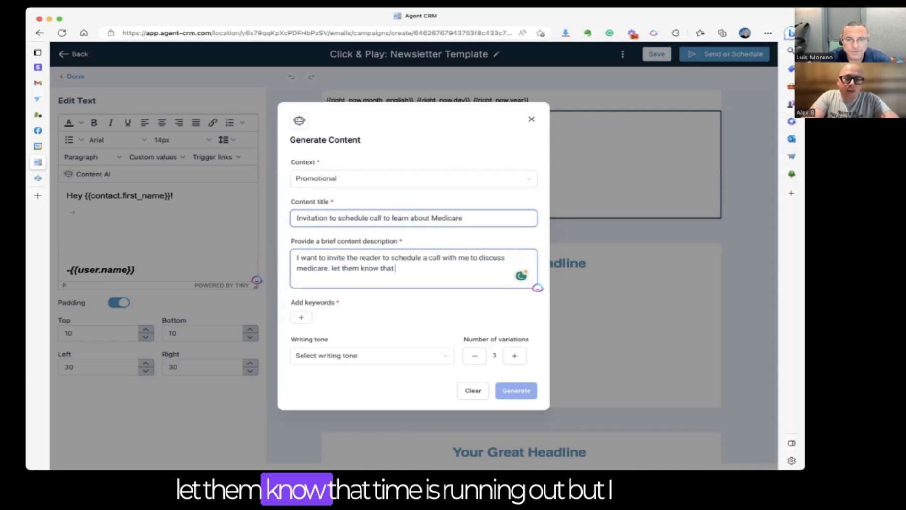
text(time is running out)
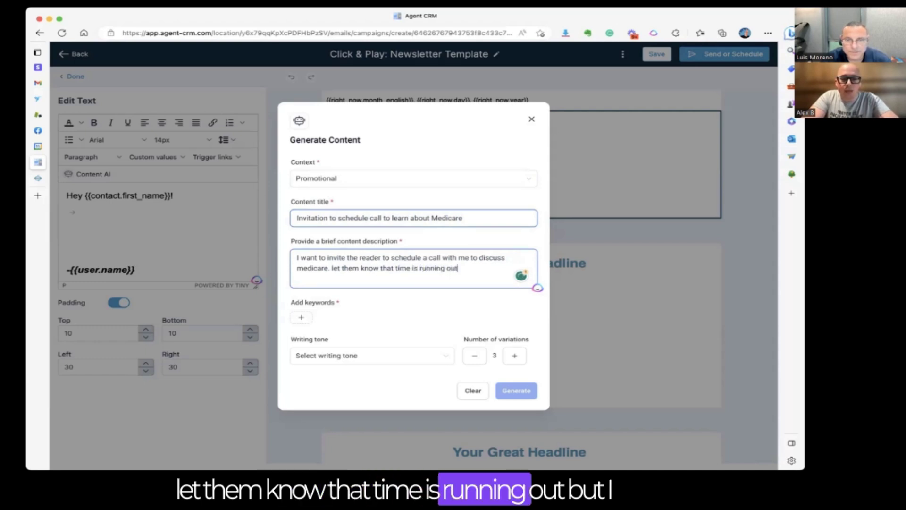
text( but I)
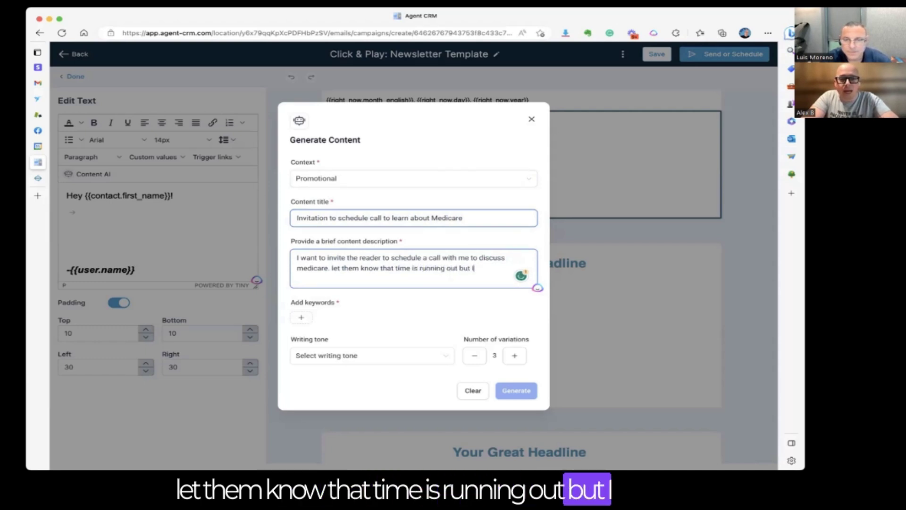
text( can talk to them in the nex)
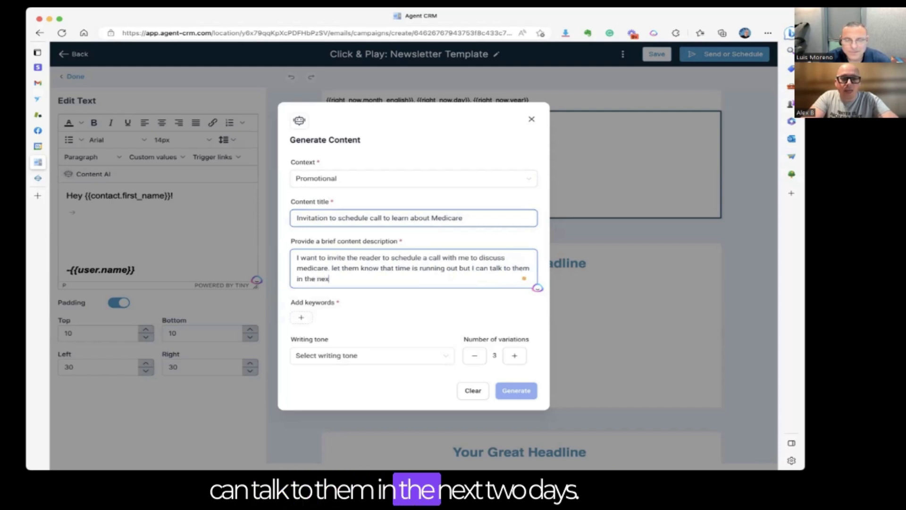
text(t two days.)
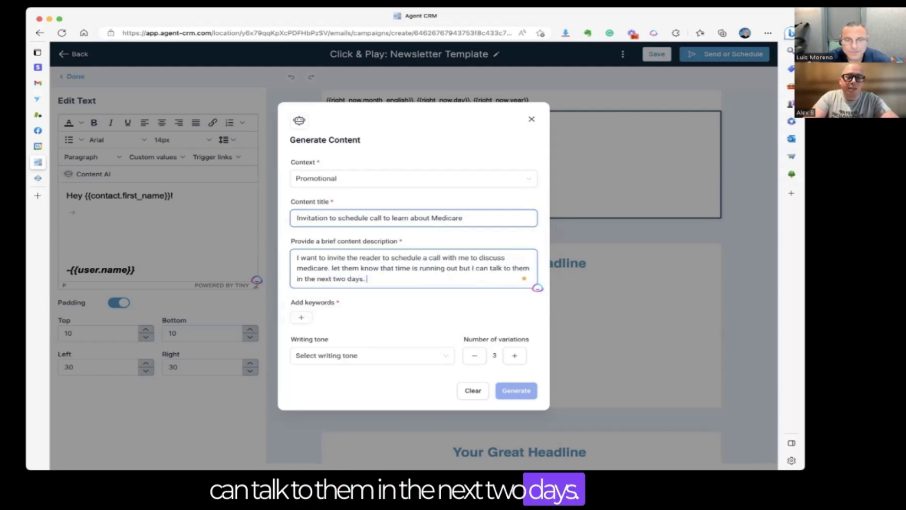
Step: Choose an Excited tone, add the keywords 'medicare, schedule call', and generate the content
click(350, 354)
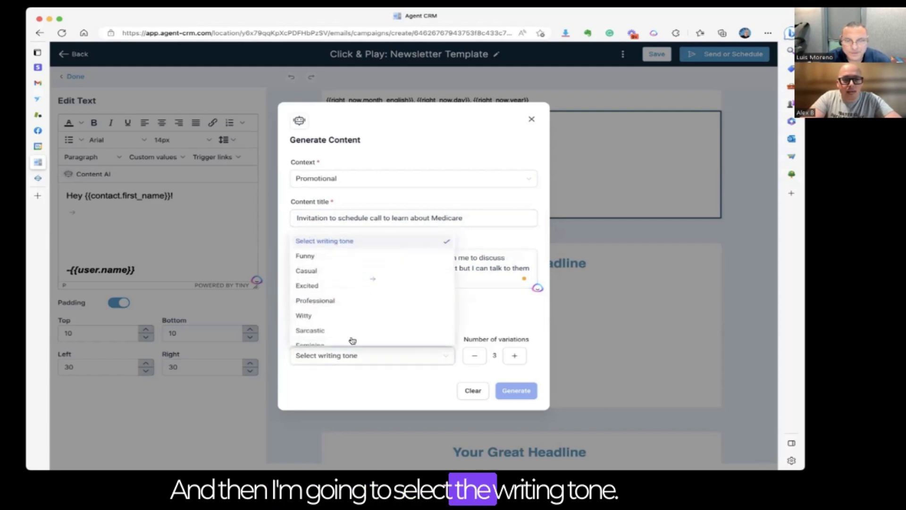
click(333, 288)
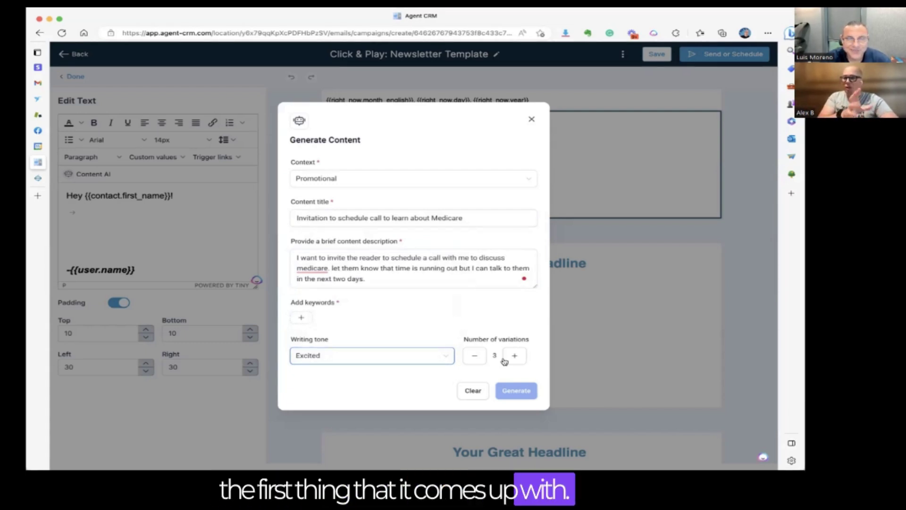
click(516, 391)
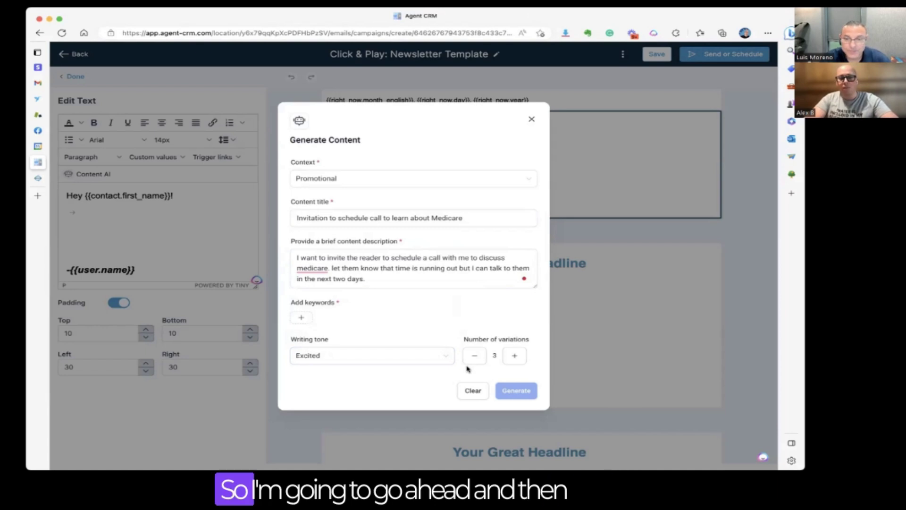
click(513, 361)
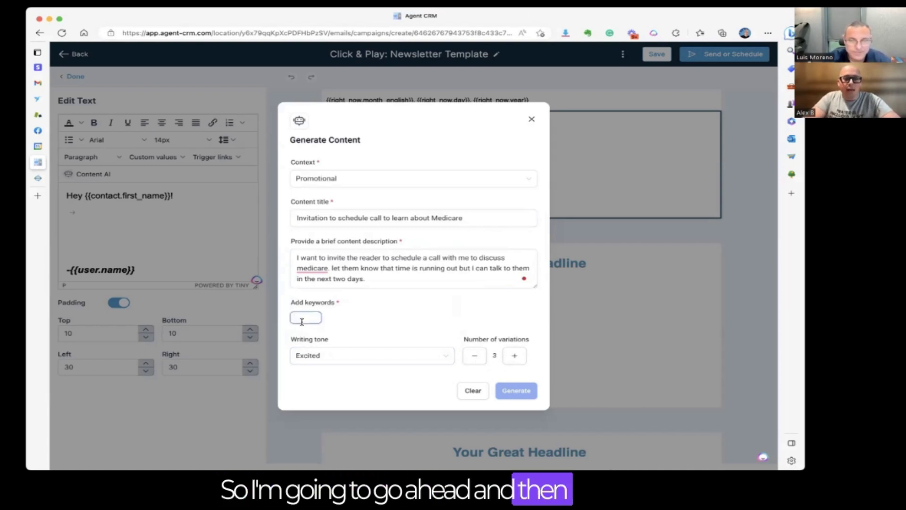
text(medicare)
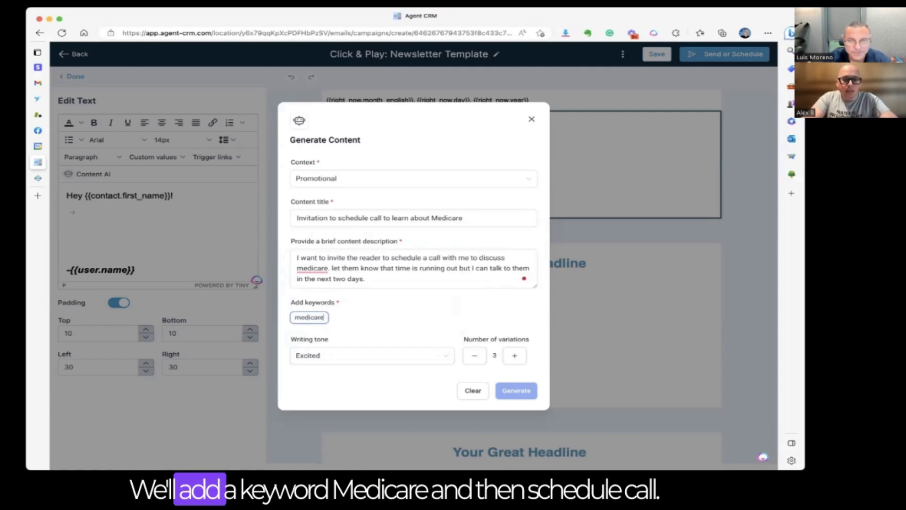
text(, schedule call)
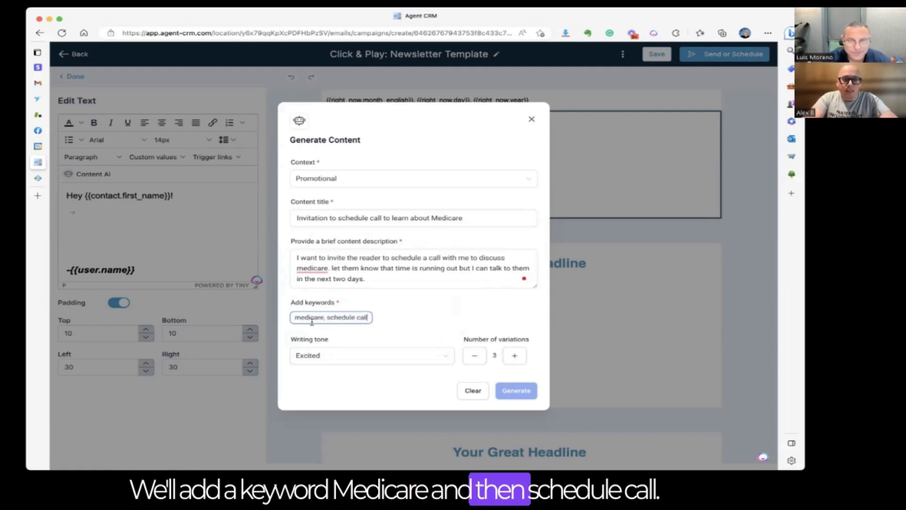
key(Return)
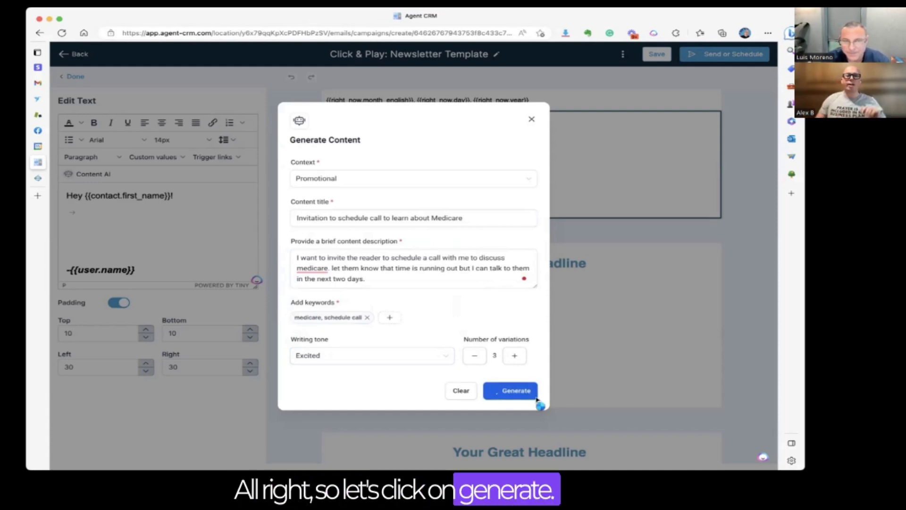
click(537, 398)
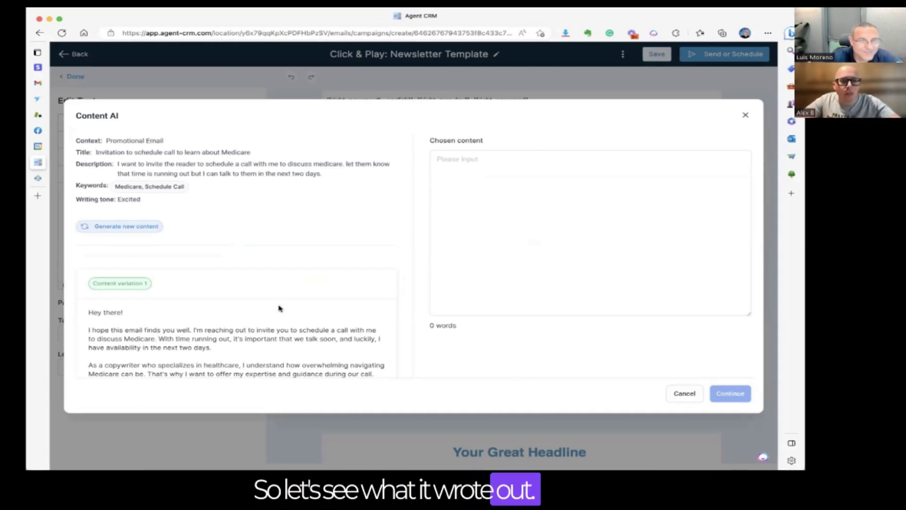
Step: Scroll down to review the generated Medicare call-invitation variations
scroll(279, 308, down, 3)
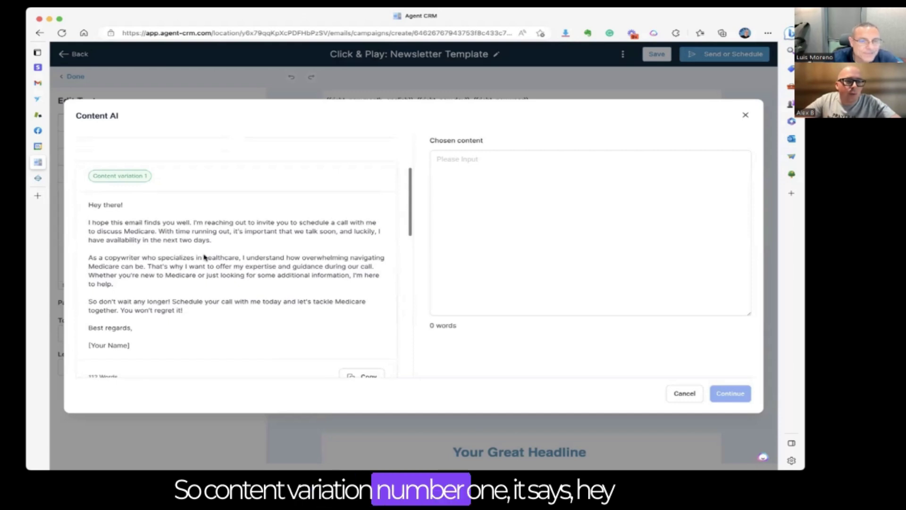
scroll(103, 206, down, 1)
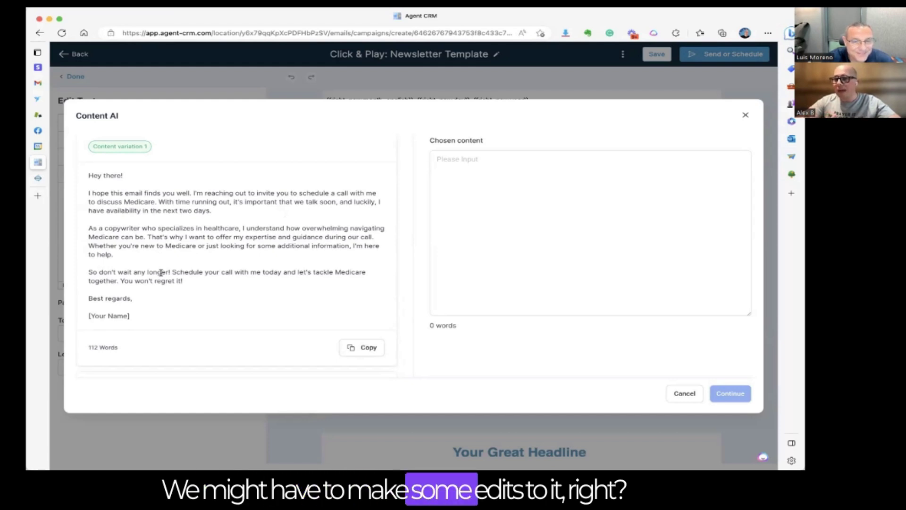
scroll(161, 273, down, 5)
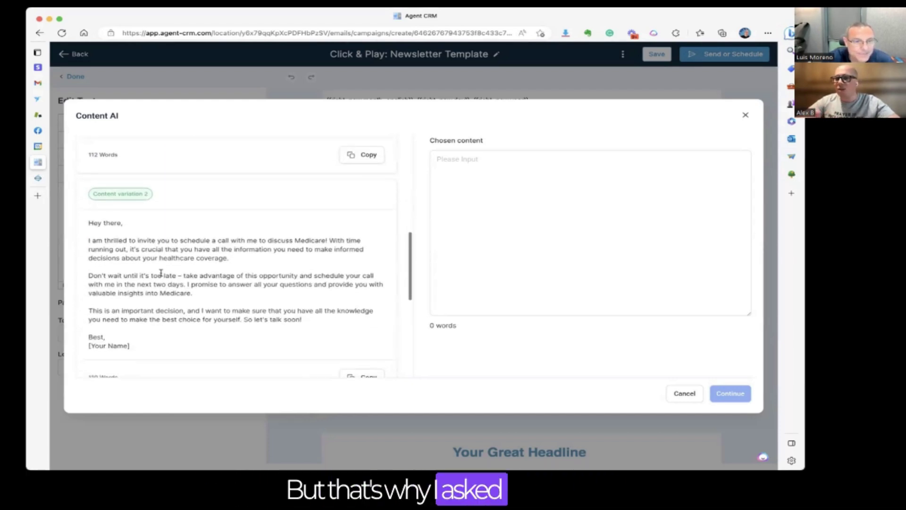
scroll(161, 273, down, 2)
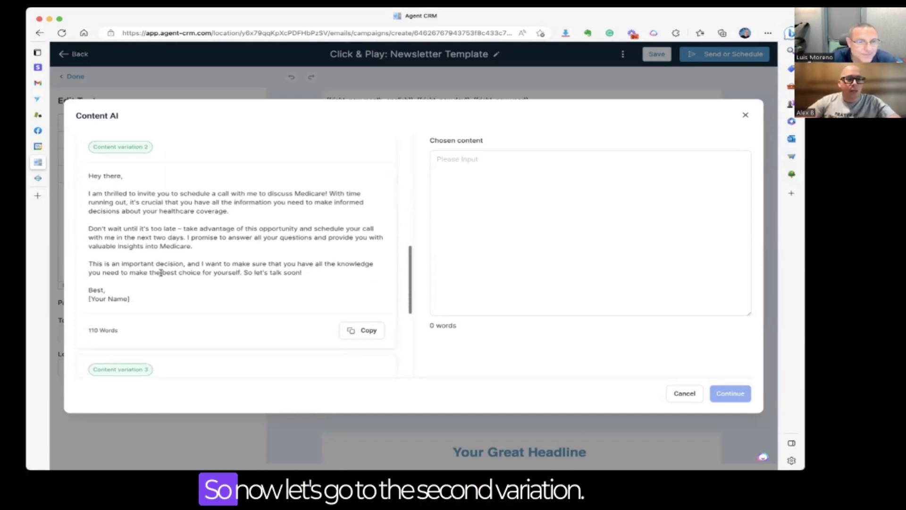
scroll(119, 211, down, 1)
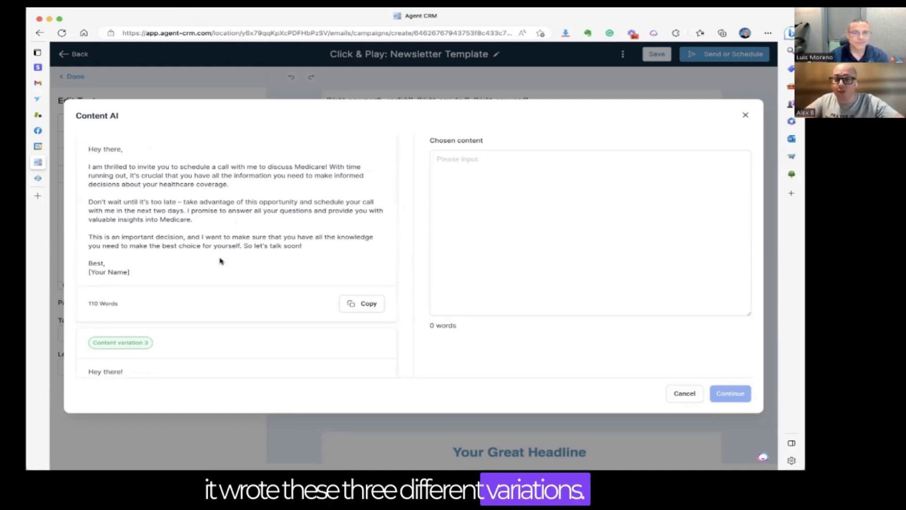
scroll(220, 261, down, 5)
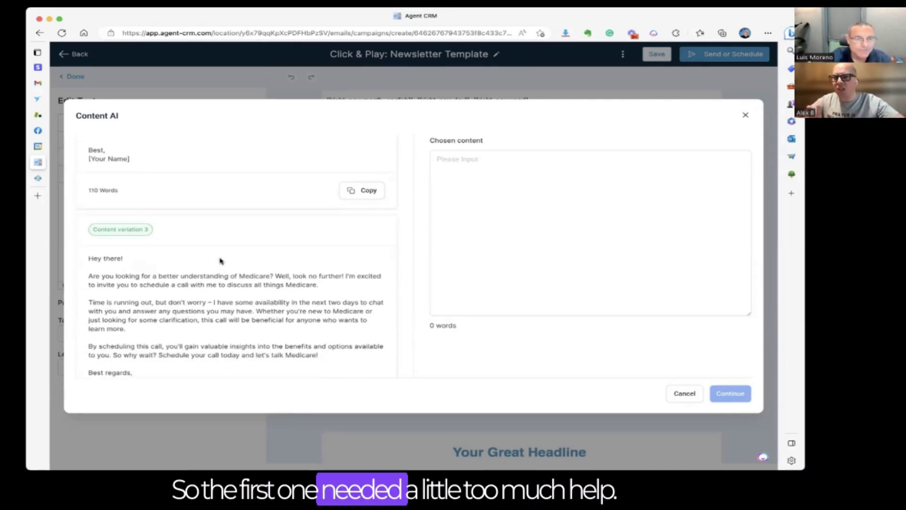
scroll(220, 261, down, 3)
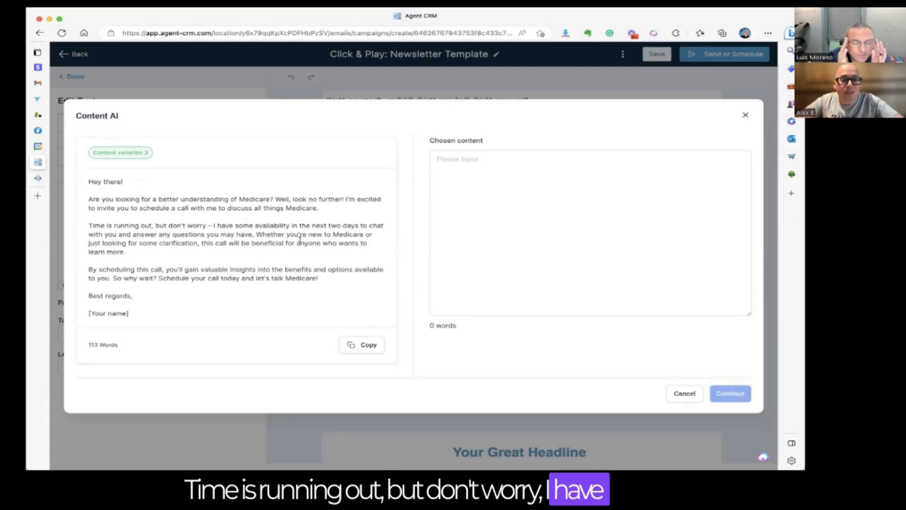
drag(236, 225, 300, 242)
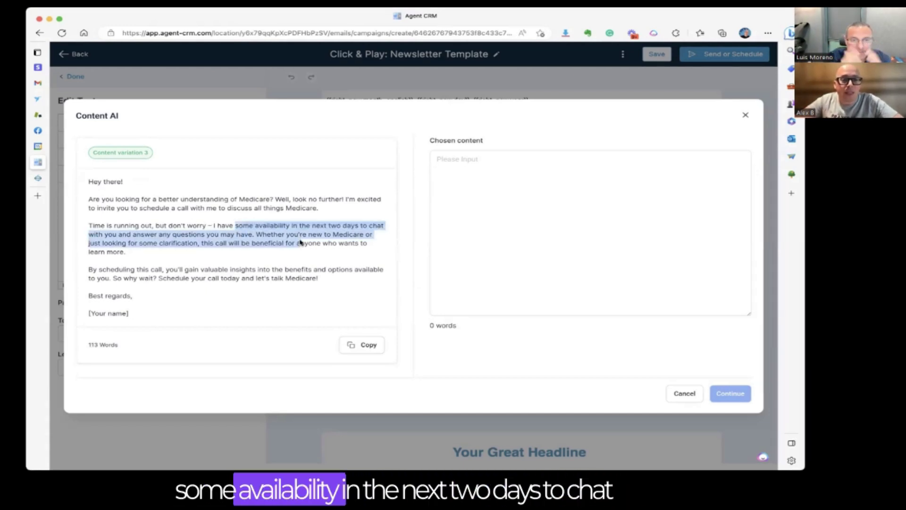
click(258, 248)
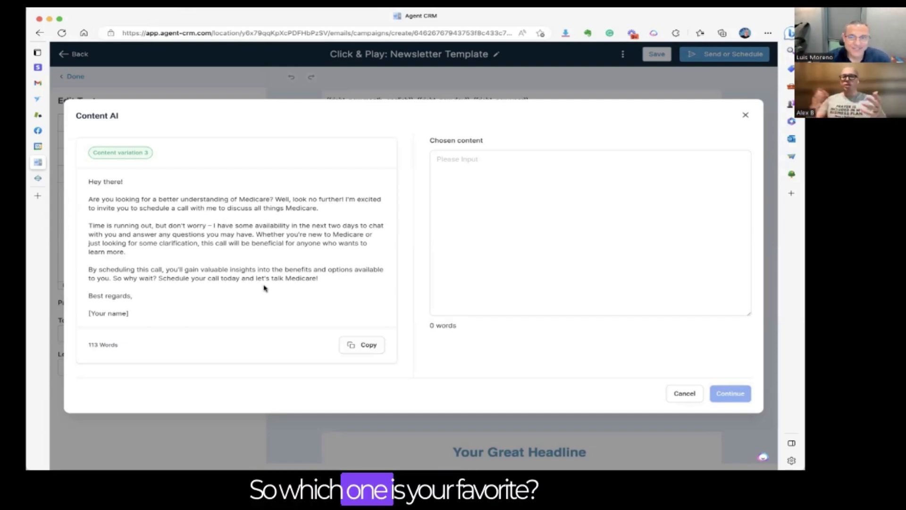
scroll(264, 288, up, 3)
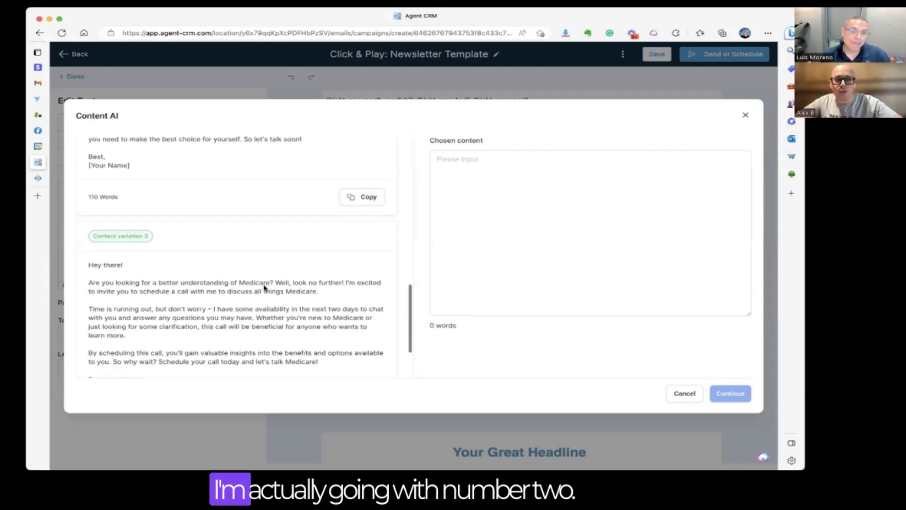
scroll(264, 288, down, 1)
scroll(264, 288, down, 2)
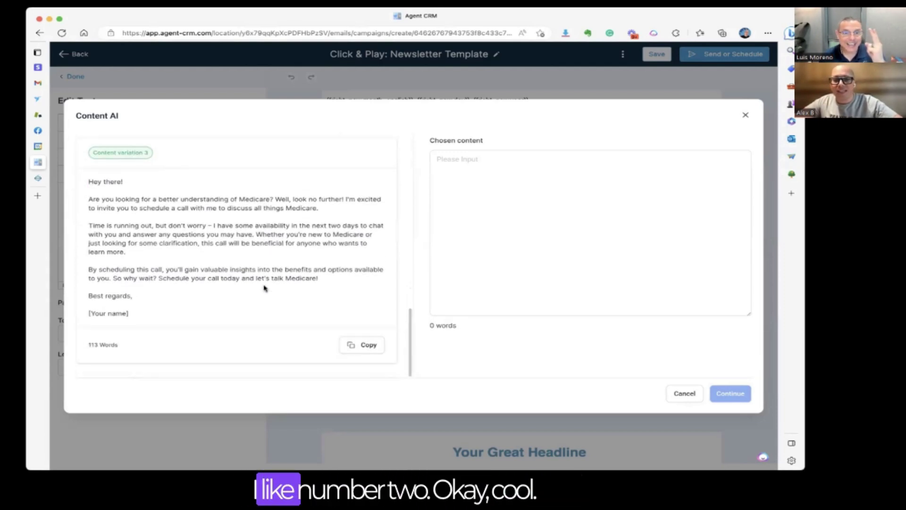
scroll(317, 324, up, 5)
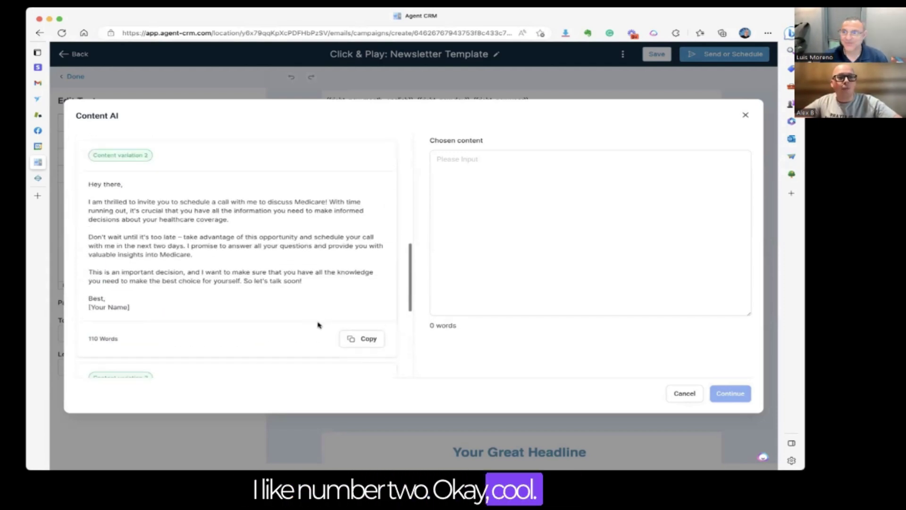
Step: Copy variation 2 into the chosen content and replace the [Your Name] placeholder with the sender's name
click(348, 346)
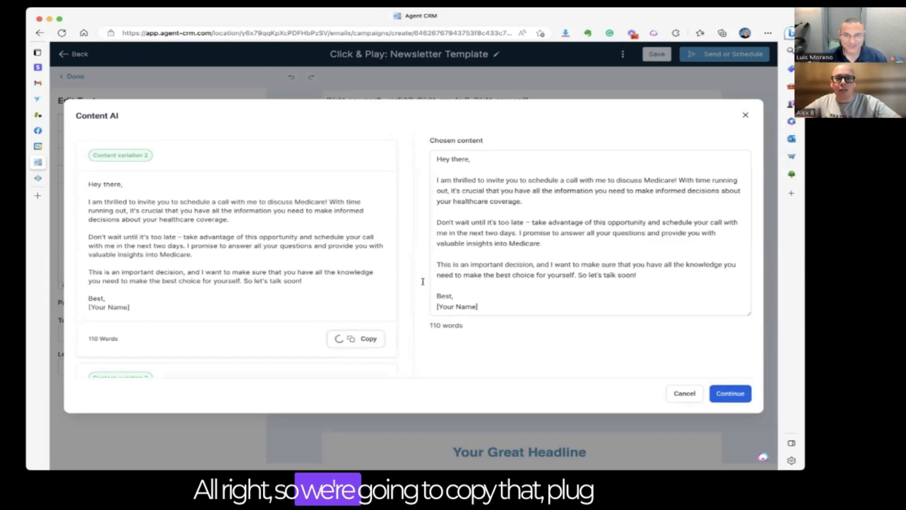
click(507, 175)
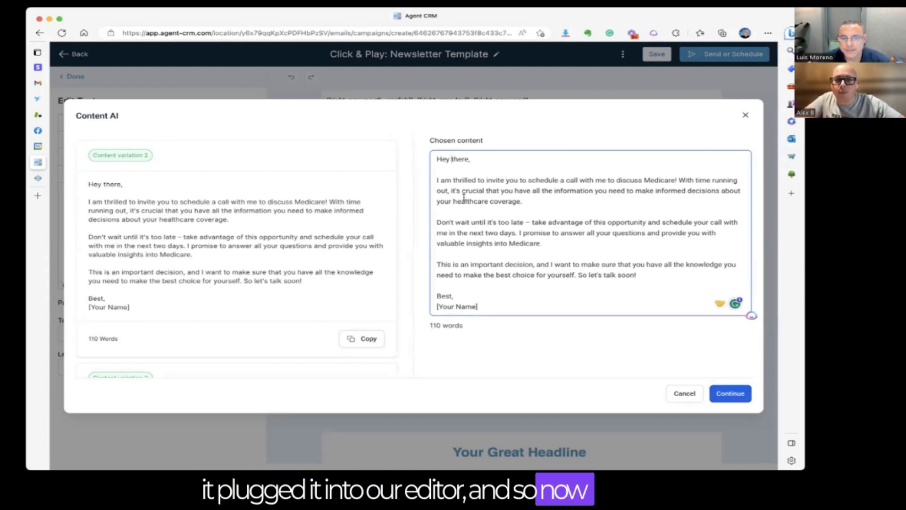
triple_click(470, 307)
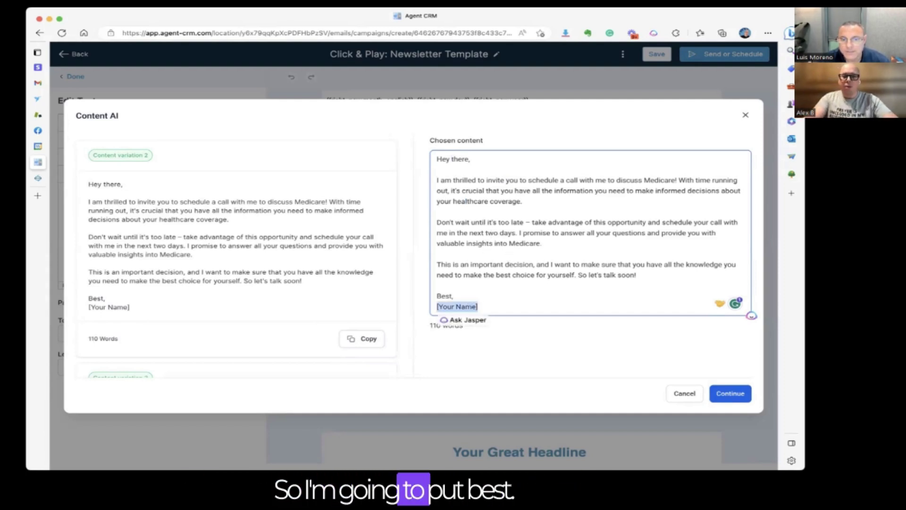
text(Luis Moreno)
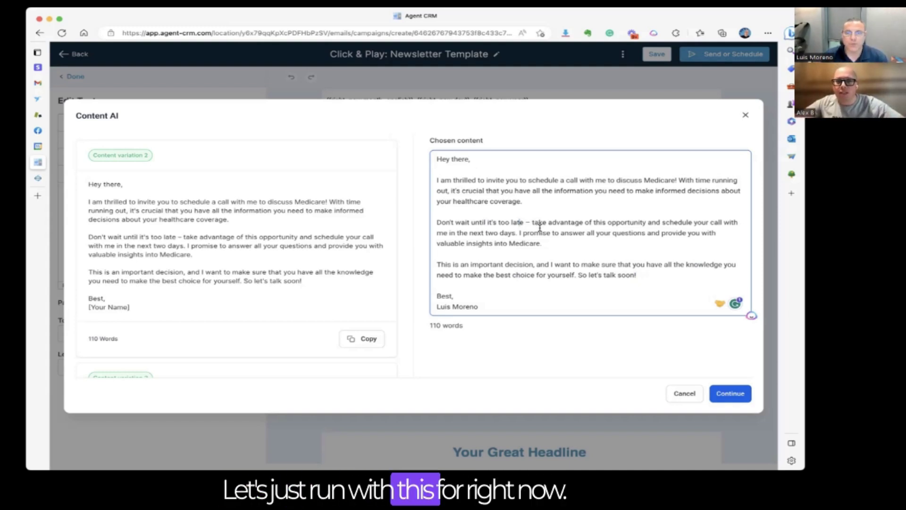
Step: Insert the invitation into the text block, greeting with {{contact.first_name}} instead of 'there'
click(729, 396)
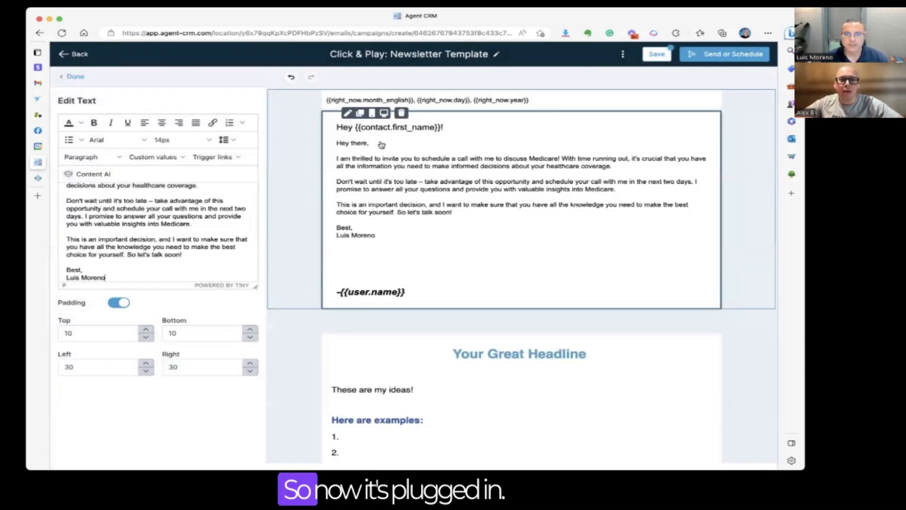
click(377, 128)
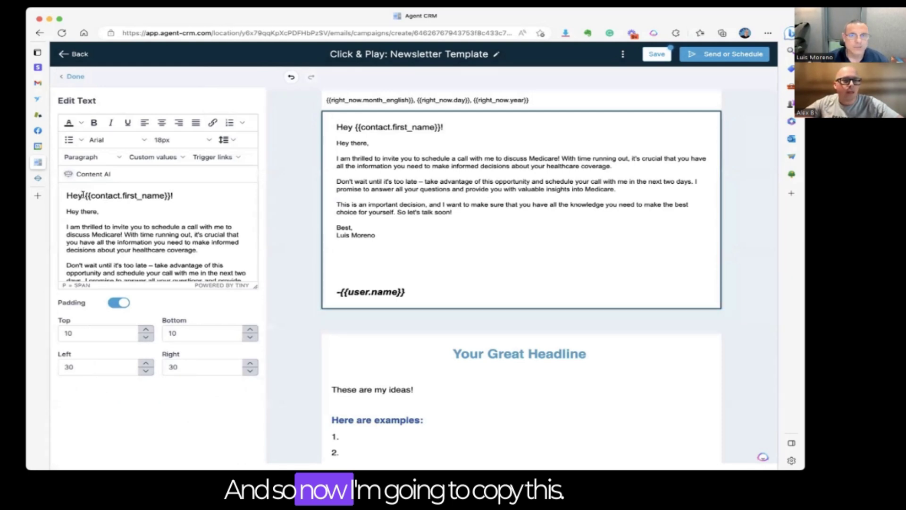
drag(85, 195, 171, 194)
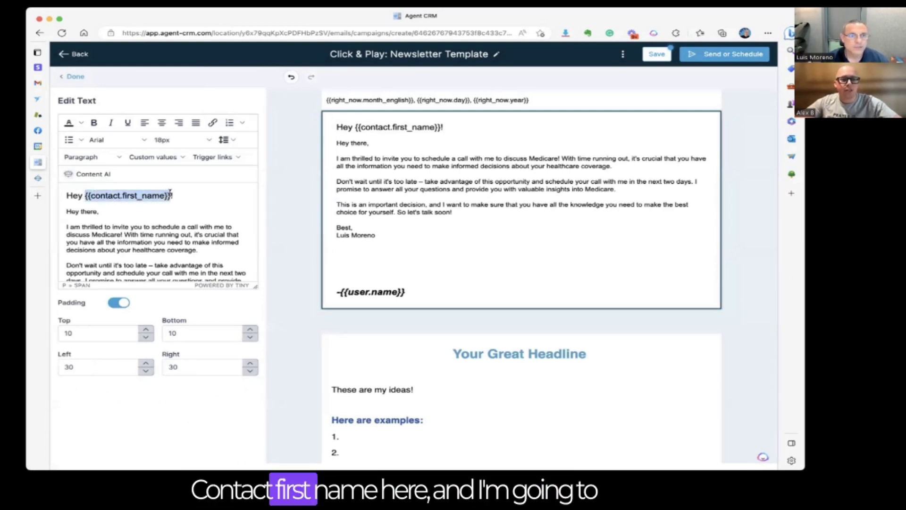
click(85, 196)
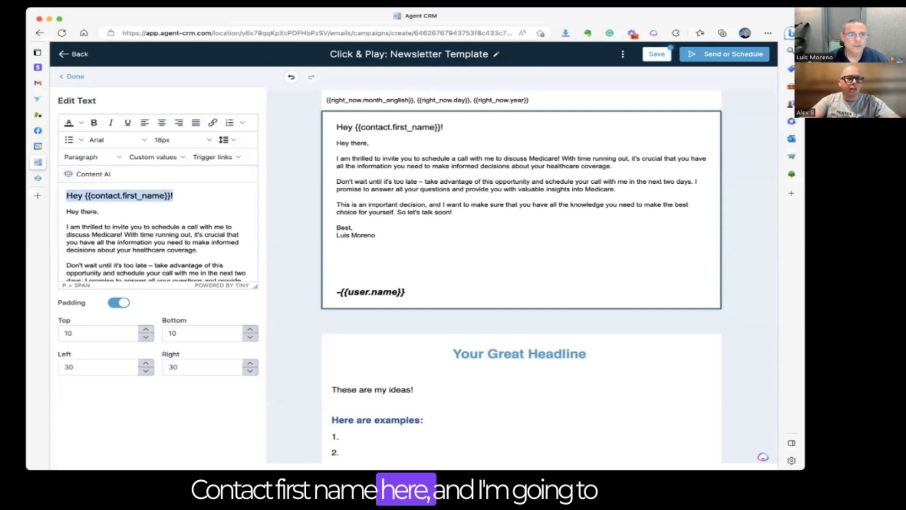
key(BackSpace)
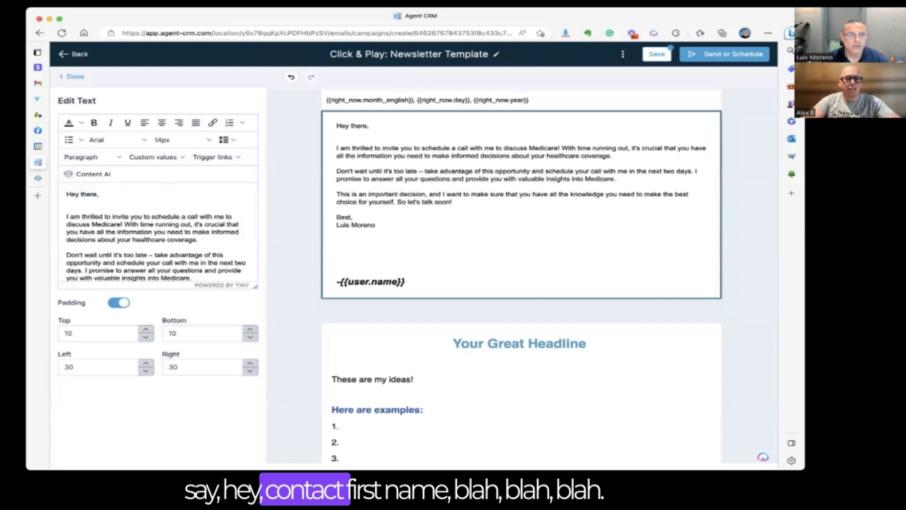
key(ctrl+v)
Step: Delete the leftover -{{user.name}} signature and finish editing the text block
scroll(152, 212, down, 5)
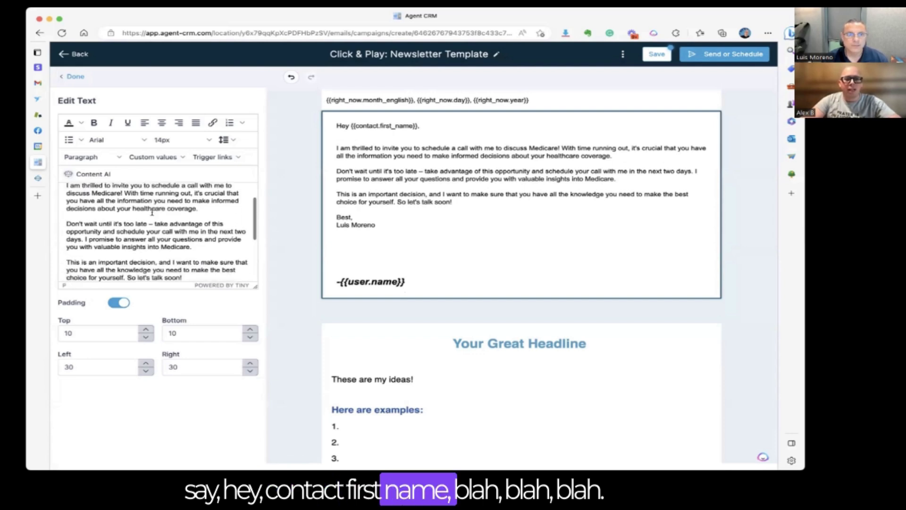
drag(141, 226, 137, 266)
key(BackSpace)
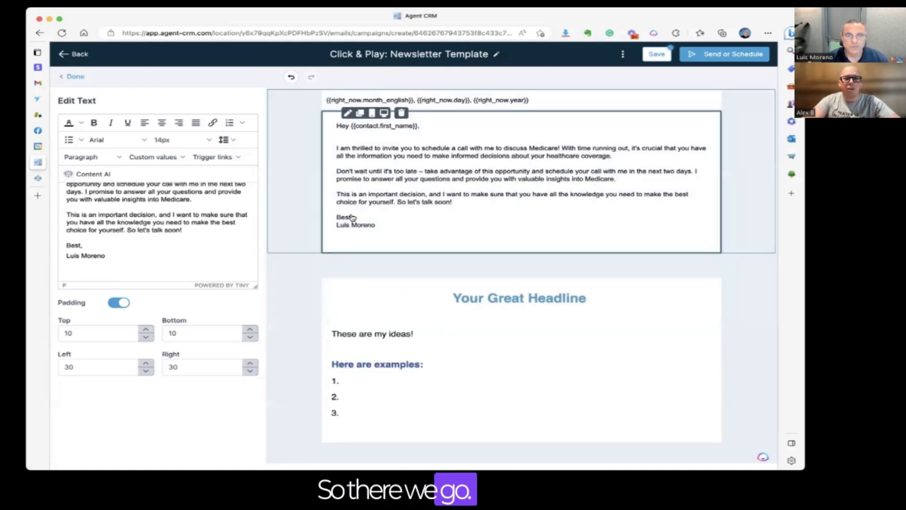
click(354, 218)
mouse_move(300, 207)
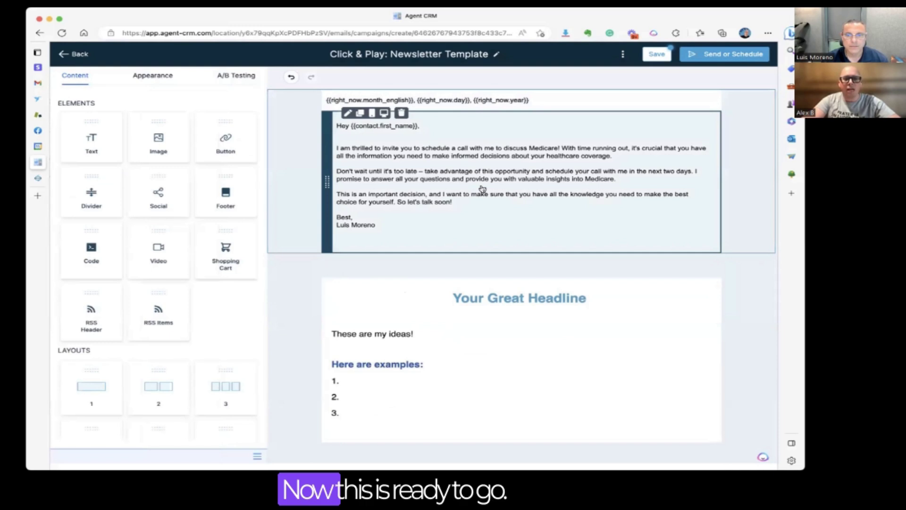